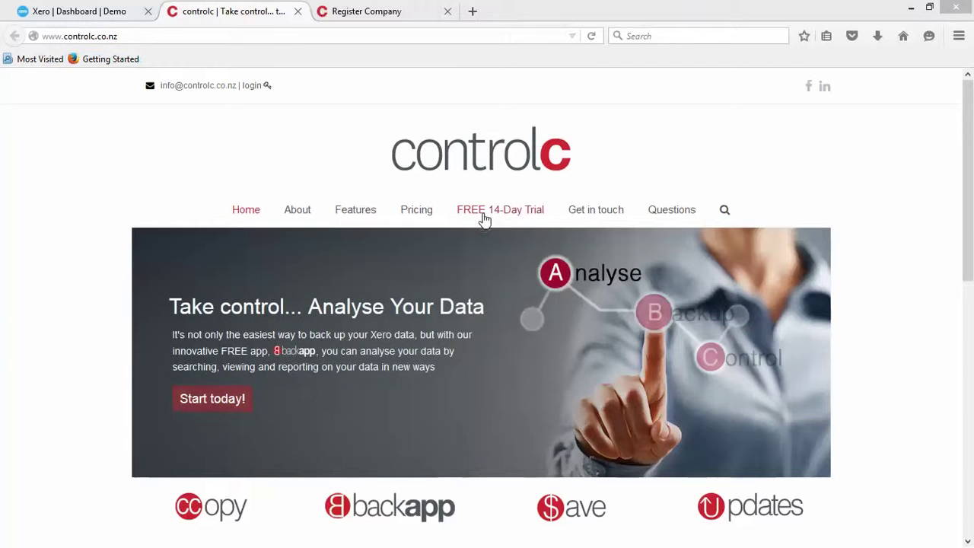
- Open the free 14-day trial sign-up form and review the fields required to register a new company
{"action": "left_click", "coordinate": [496, 213]}
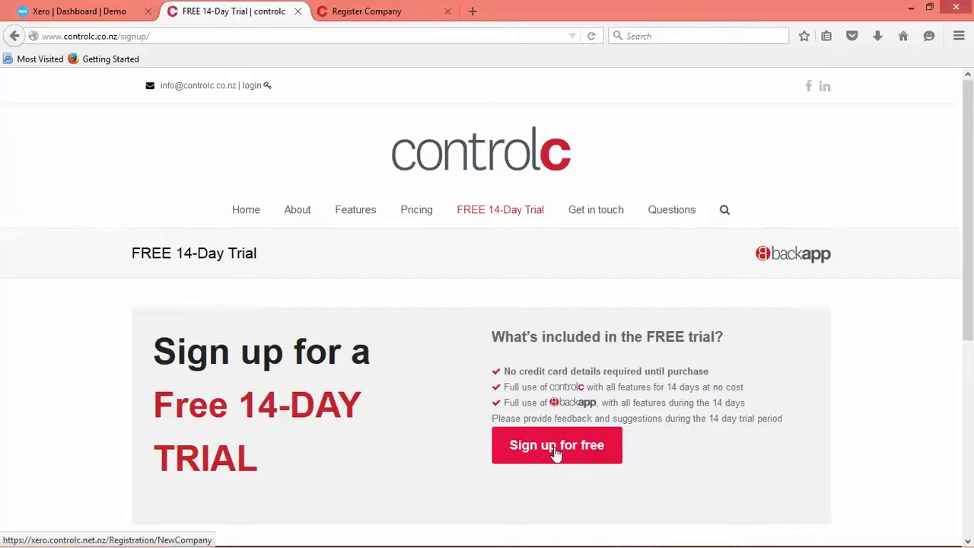
{"action": "left_click", "coordinate": [556, 449]}
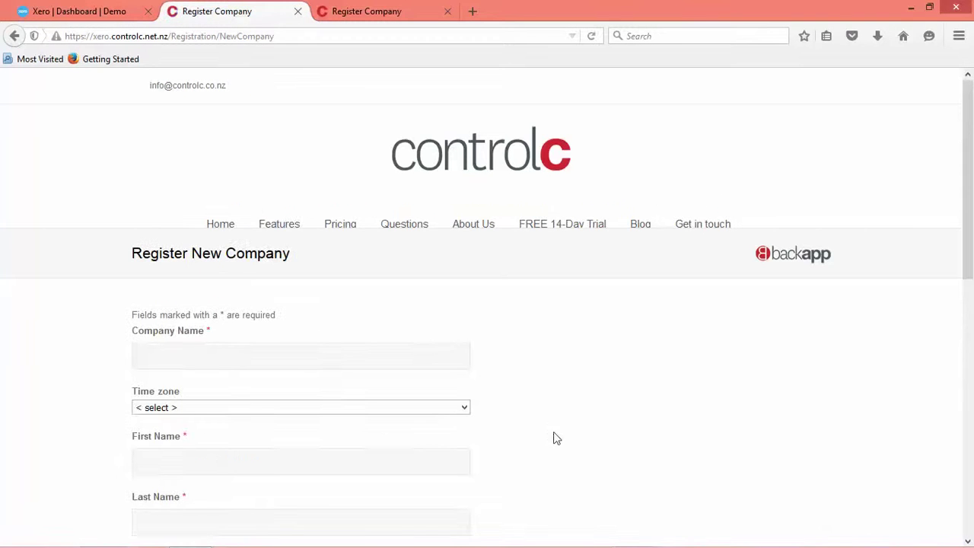
{"action": "left_click", "coordinate": [267, 348]}
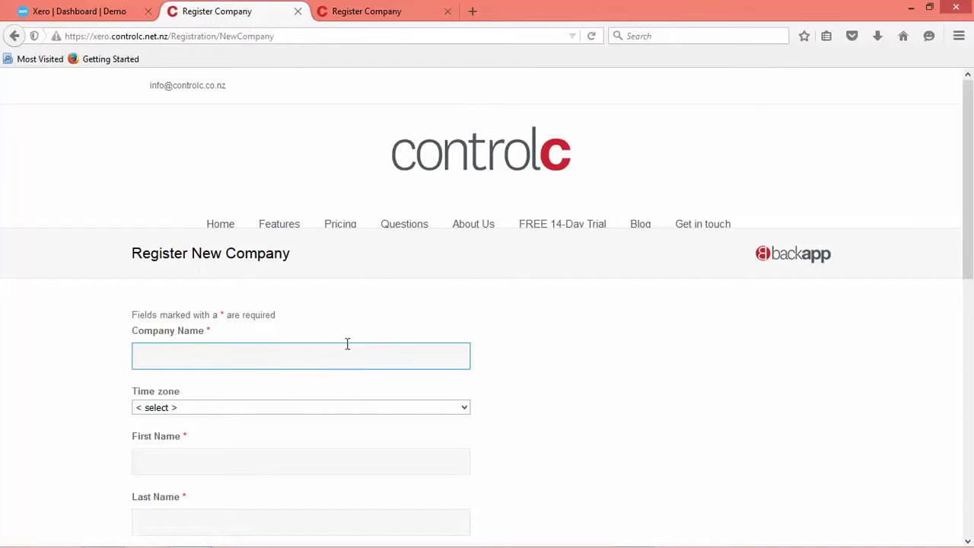
{"action": "scroll", "coordinate": [537, 341], "scroll_direction": "down", "scroll_amount": 5}
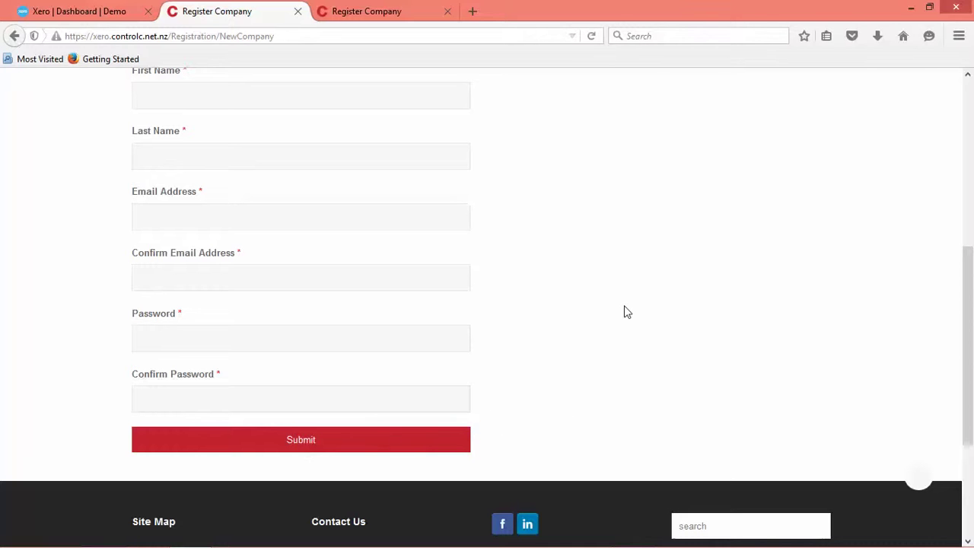
{"action": "scroll", "coordinate": [624, 310], "scroll_direction": "down", "scroll_amount": 2}
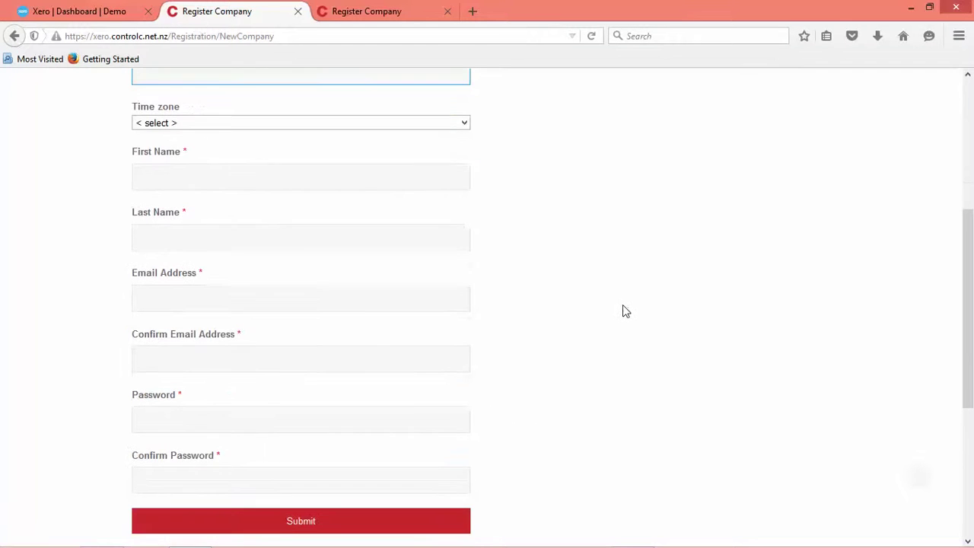
{"action": "scroll", "coordinate": [602, 287], "scroll_direction": "down", "scroll_amount": 4}
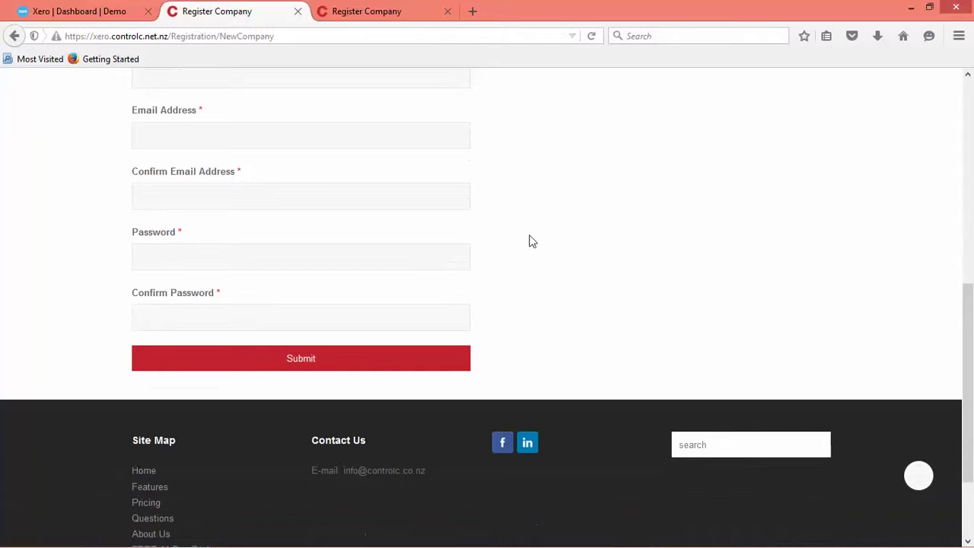
- Switch to the page for the already registered account and log on with the account's email address and password
{"action": "left_click", "coordinate": [350, 15]}
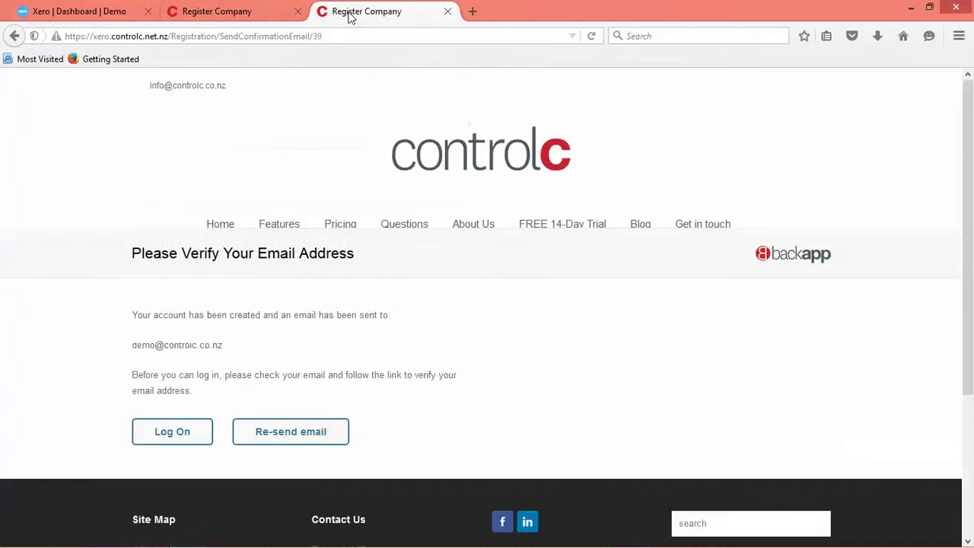
{"action": "left_click", "coordinate": [173, 437]}
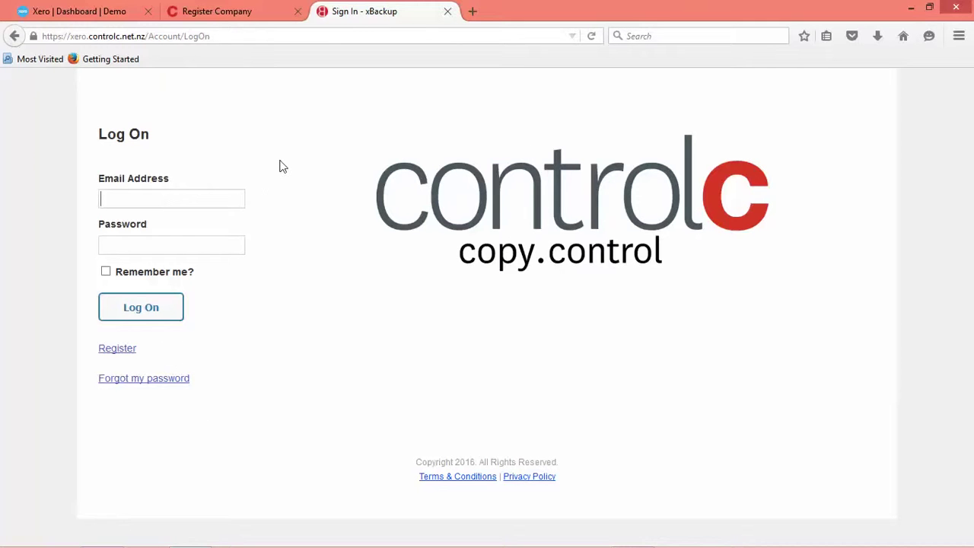
{"action": "type", "text": "deno"}
{"action": "key", "text": "BackSpace"}
{"action": "key", "text": "BackSpace"}
{"action": "type", "text": "mo"}
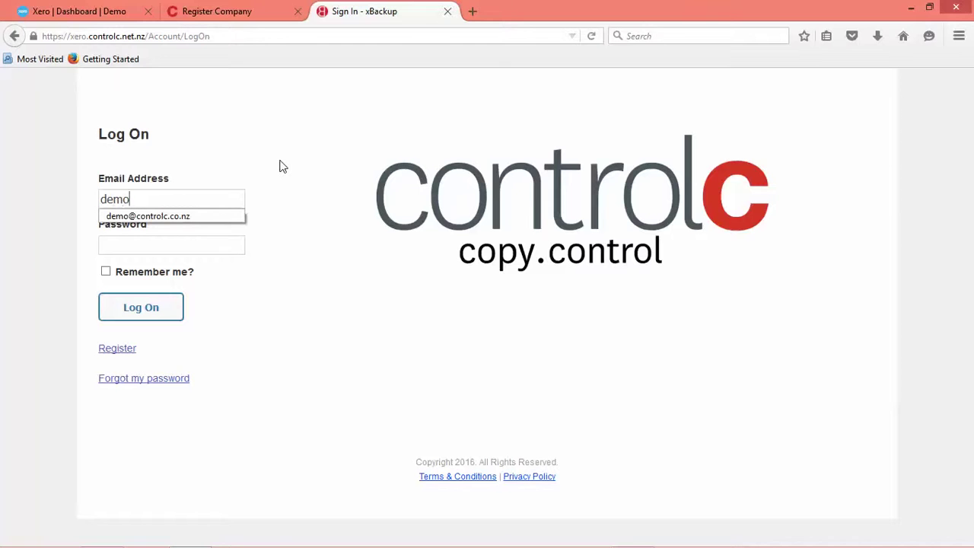
{"action": "key", "text": "Down"}
{"action": "key", "text": "Return"}
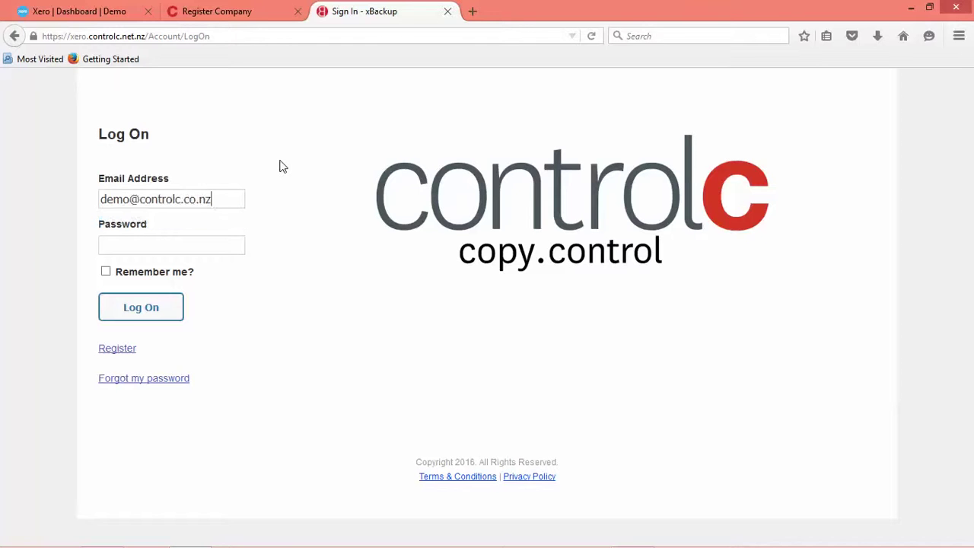
{"action": "left_click", "coordinate": [149, 244]}
{"action": "type", "text": "••••••"}
{"action": "left_click", "coordinate": [141, 306]}
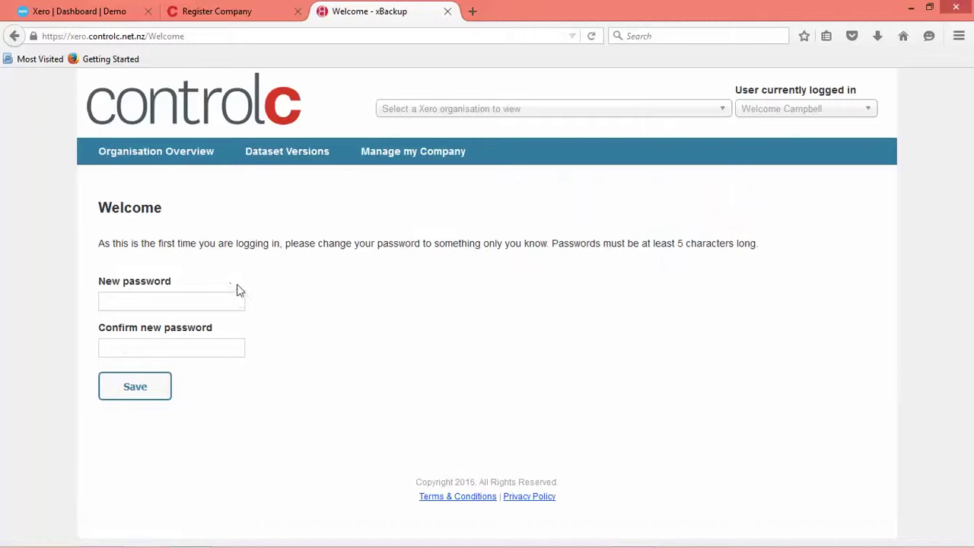
- Enter and confirm a new account password for the first login, and save it
{"action": "left_click", "coordinate": [135, 301]}
{"action": "type", "text": "•••••••••"}
{"action": "key", "text": "Tab"}
{"action": "type", "text": "•••••••••"}
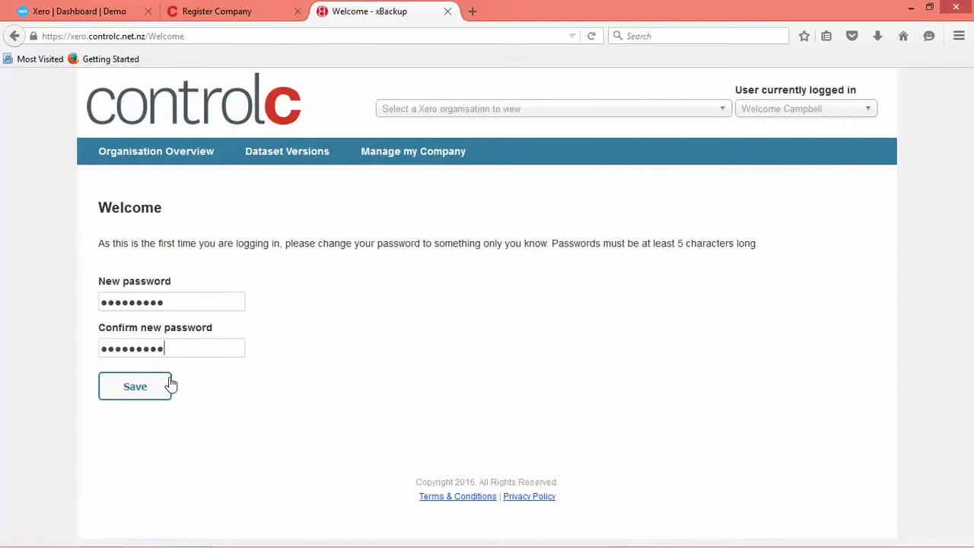
{"action": "left_click", "coordinate": [150, 396]}
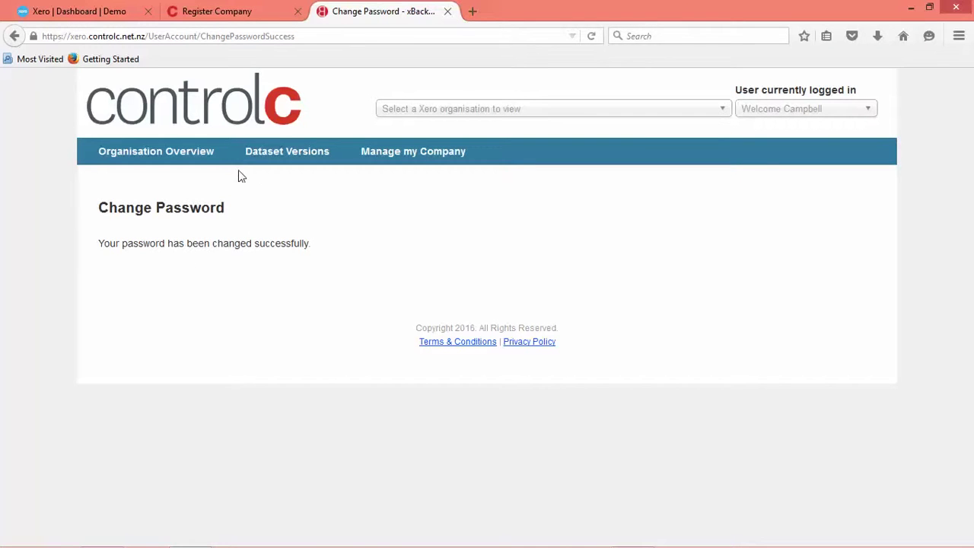
- Add a new Xero organisation to the company, authorising DataMiner by controlc Ltd to access the Demo organisation
{"action": "left_click", "coordinate": [401, 151]}
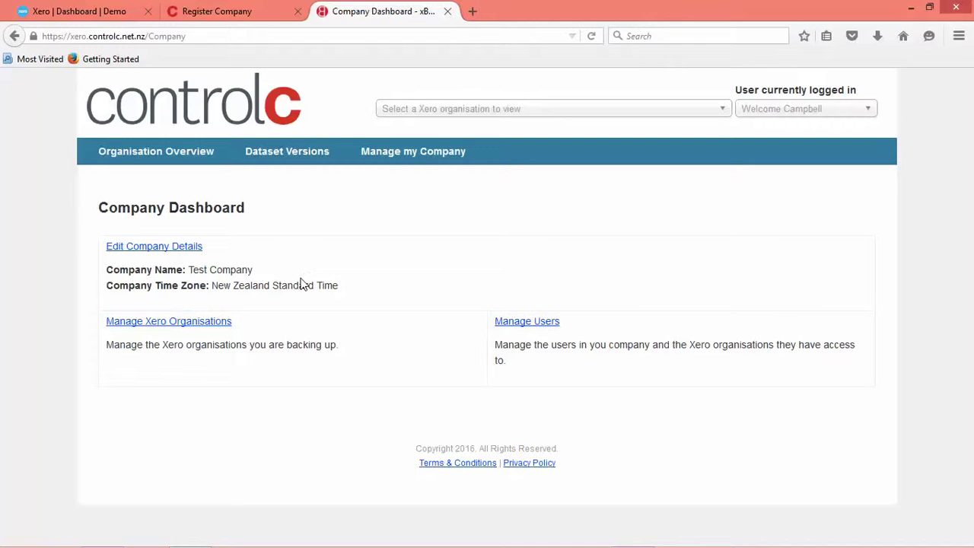
{"action": "left_click", "coordinate": [182, 326]}
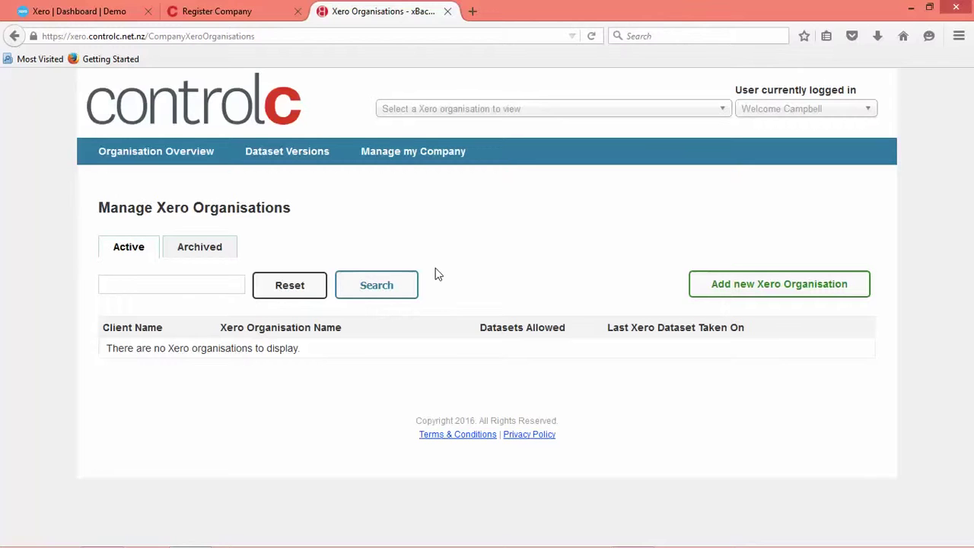
{"action": "left_click", "coordinate": [763, 289]}
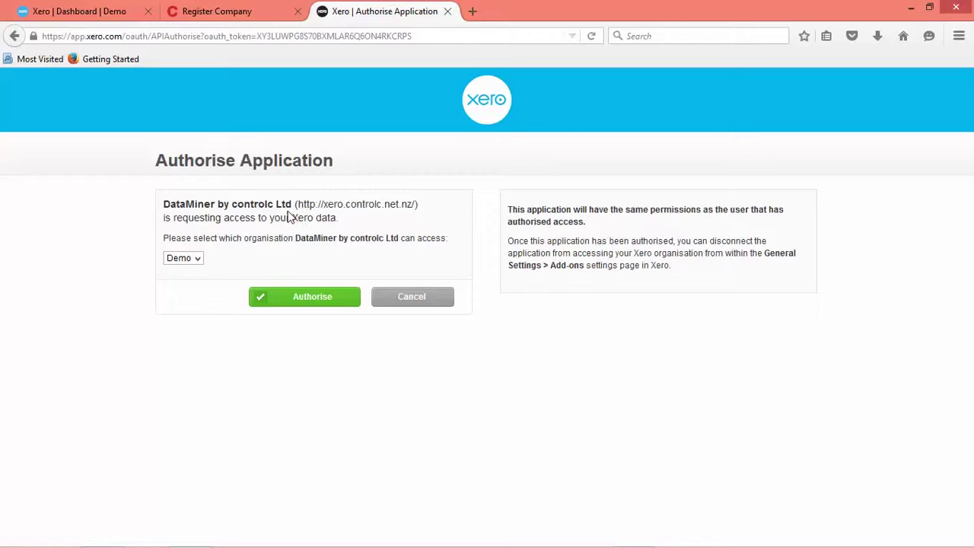
{"action": "left_click", "coordinate": [199, 260]}
{"action": "left_click", "coordinate": [255, 263]}
{"action": "left_click", "coordinate": [289, 300]}
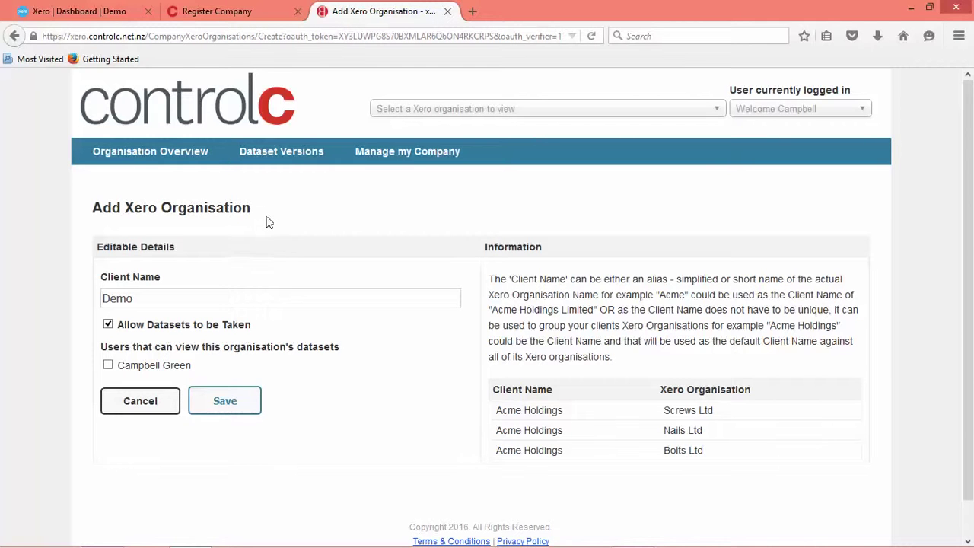
- Allow the listed user to view the Demo organisation's datasets, and save the organisation after reviewing its health status
{"action": "left_click", "coordinate": [109, 366]}
{"action": "left_click", "coordinate": [234, 409]}
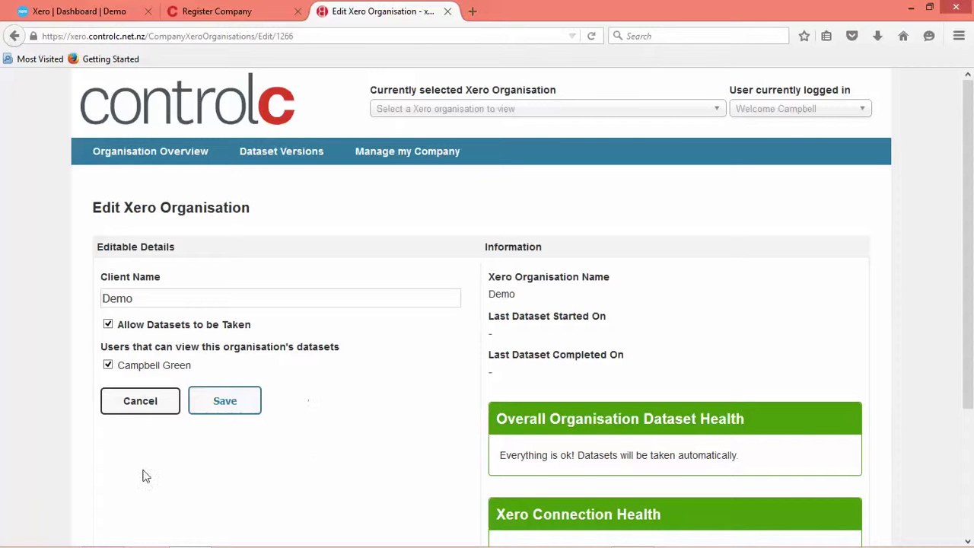
{"action": "scroll", "coordinate": [402, 429], "scroll_direction": "down", "scroll_amount": 2}
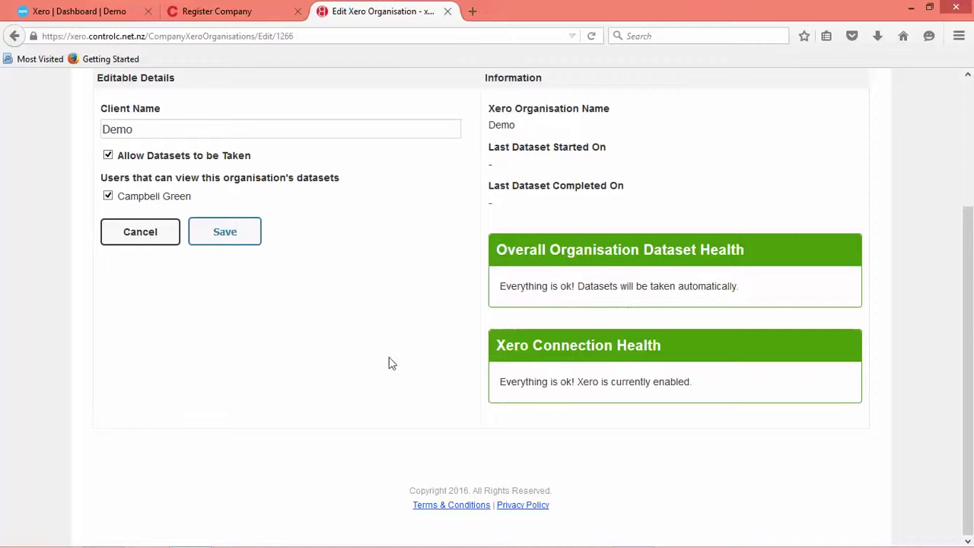
{"action": "scroll", "coordinate": [478, 380], "scroll_direction": "up", "scroll_amount": 1}
{"action": "scroll", "coordinate": [478, 383], "scroll_direction": "up", "scroll_amount": 3}
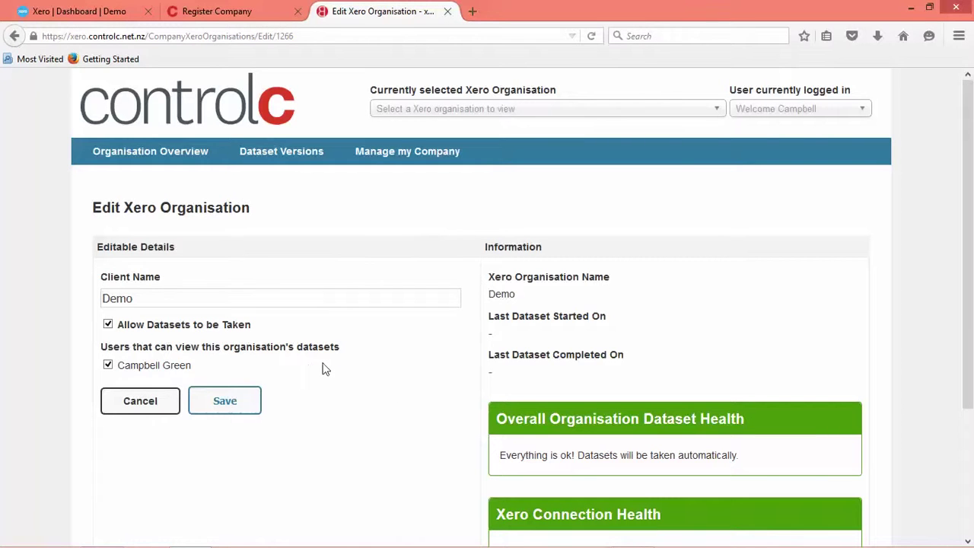
{"action": "left_click", "coordinate": [234, 405]}
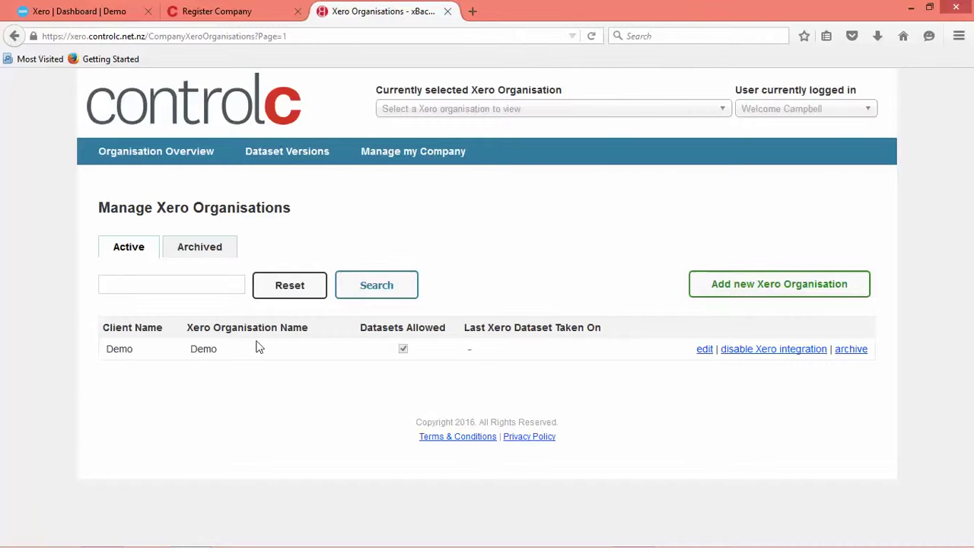
- Examine the Demo organisation's name and the Datasets Allowed column in the list of active Xero organisations
{"action": "left_click_drag", "start_coordinate": [231, 359], "coordinate": [185, 348]}
{"action": "left_click_drag", "start_coordinate": [360, 328], "coordinate": [452, 329]}
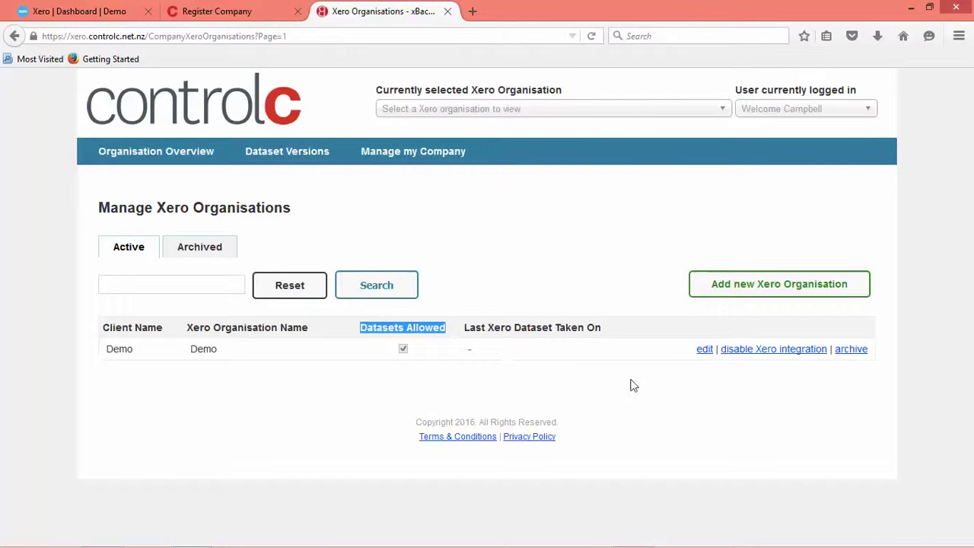
{"action": "left_click", "coordinate": [742, 389]}
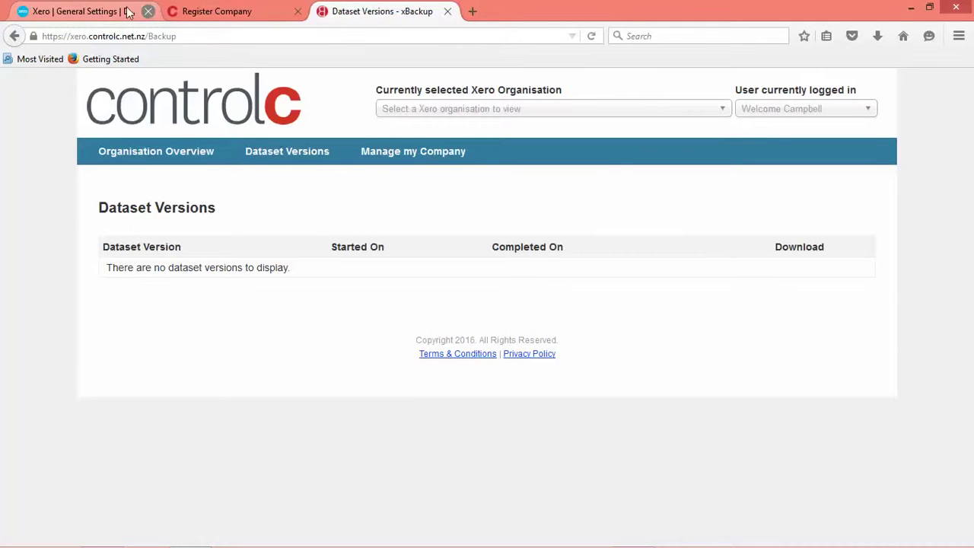
- Switch to Xero, check the Demo organisation's connected add-ons in the settings, and return to the dataset versions page
{"action": "left_click", "coordinate": [95, 13]}
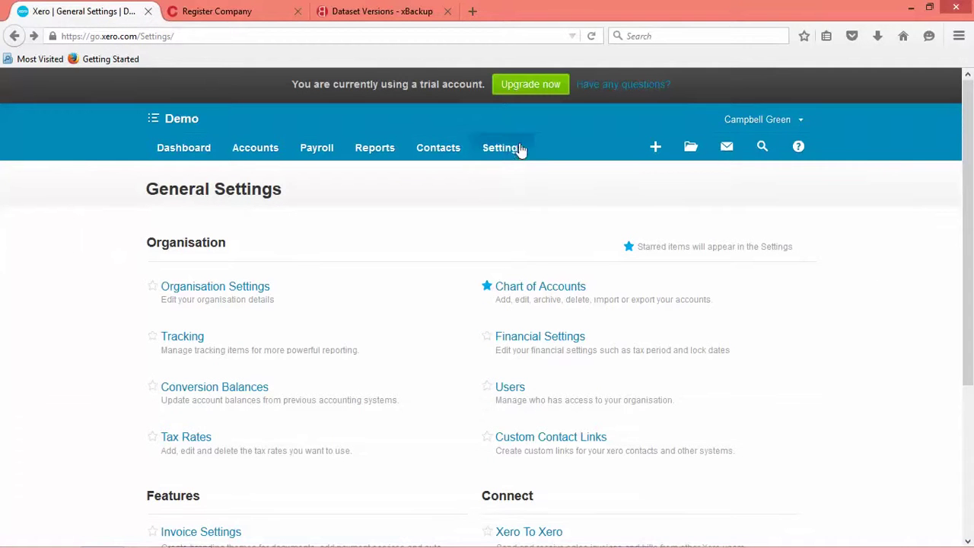
{"action": "scroll", "coordinate": [533, 365], "scroll_direction": "down", "scroll_amount": 5}
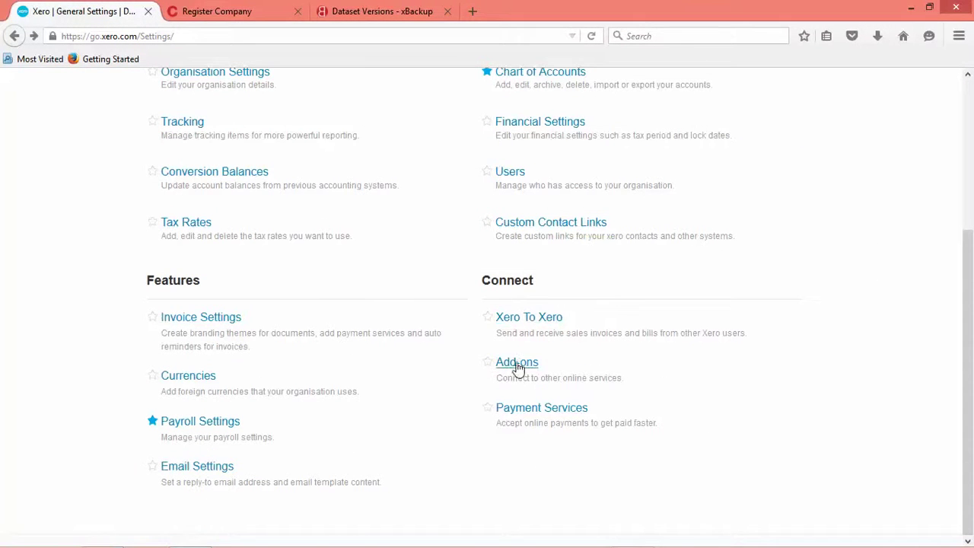
{"action": "left_click", "coordinate": [520, 366]}
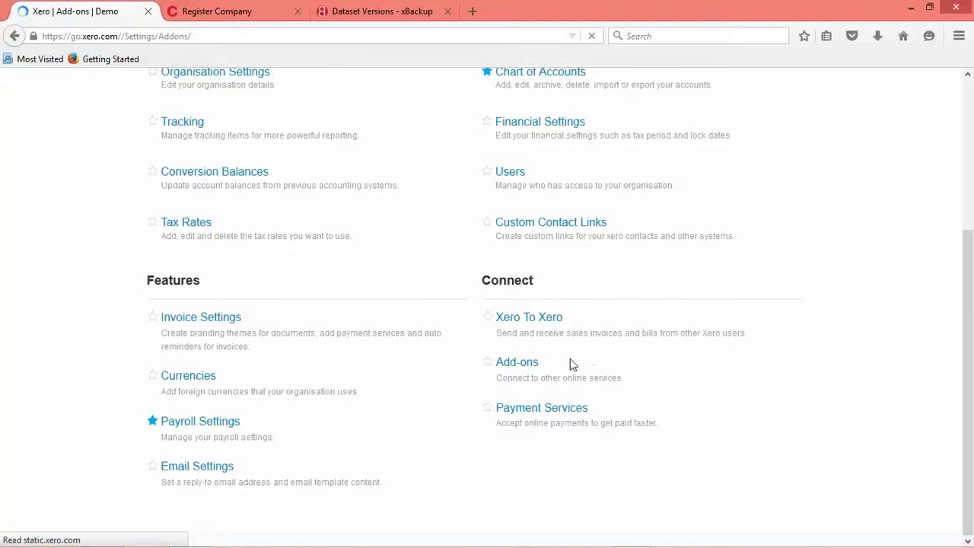
{"action": "scroll", "coordinate": [205, 330], "scroll_direction": "down", "scroll_amount": 2}
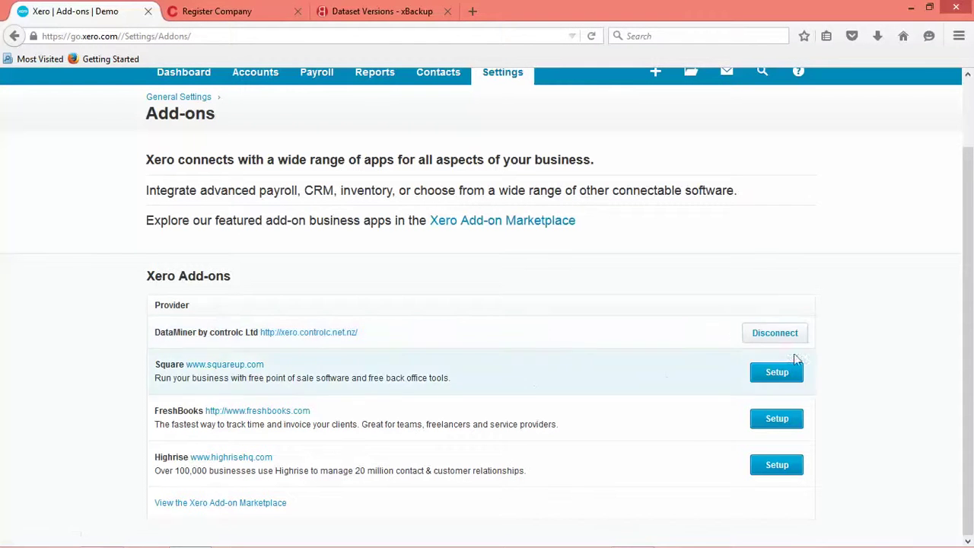
{"action": "left_click", "coordinate": [318, 14]}
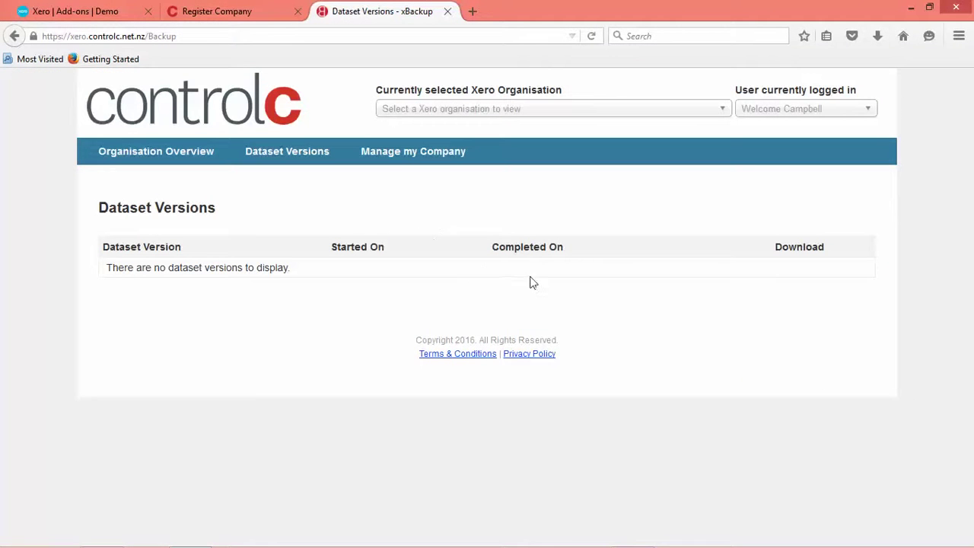